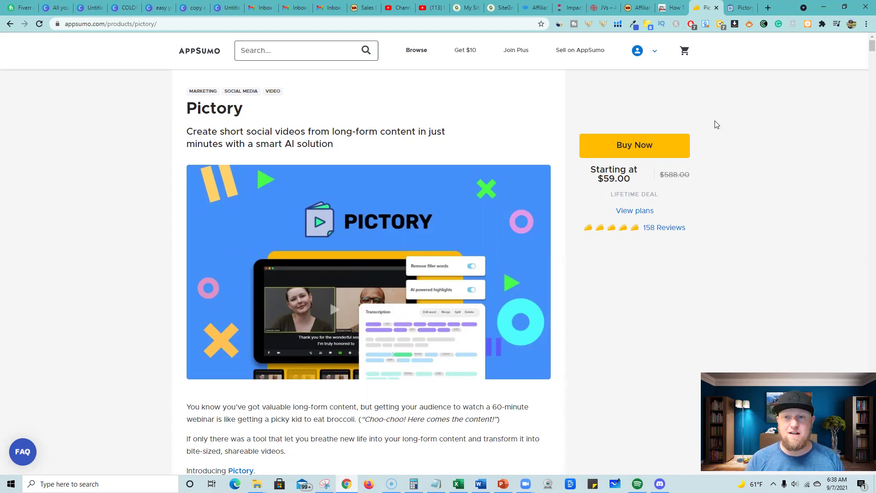
- Start a new Script to Video project from the Pictory projects page
{"action": "left_click", "coordinate": [740, 8]}
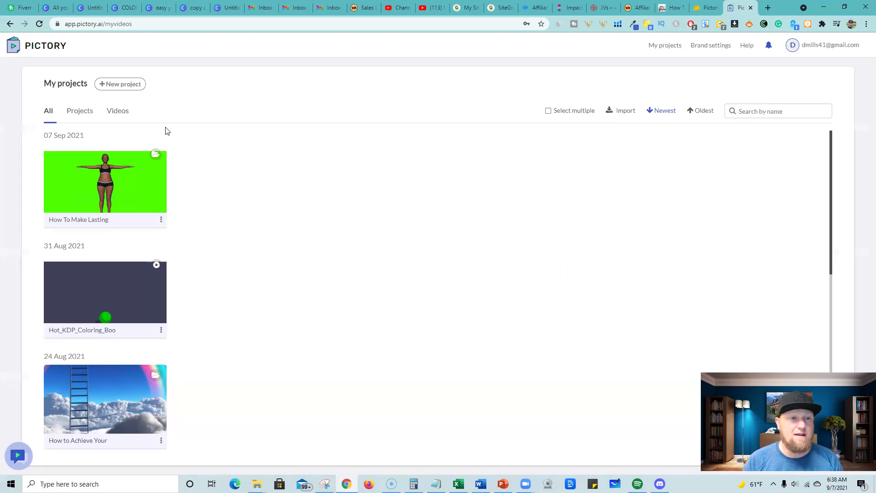
{"action": "left_click", "coordinate": [128, 87]}
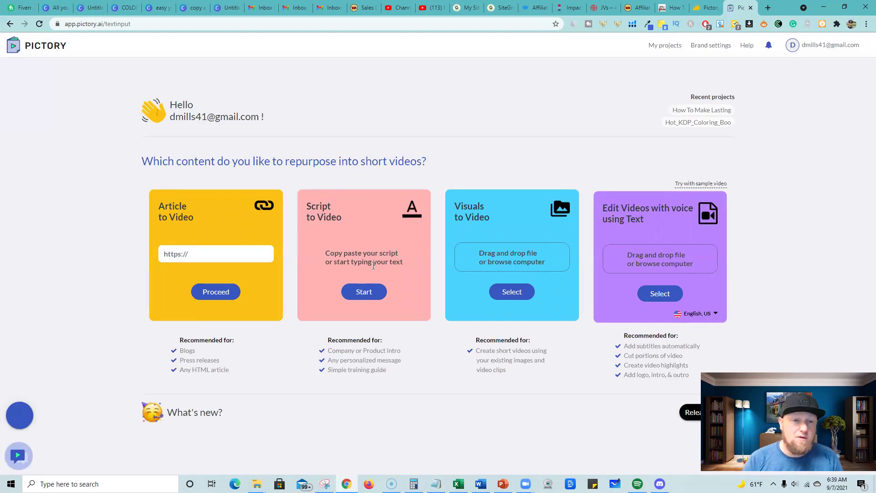
{"action": "left_click", "coordinate": [364, 291]}
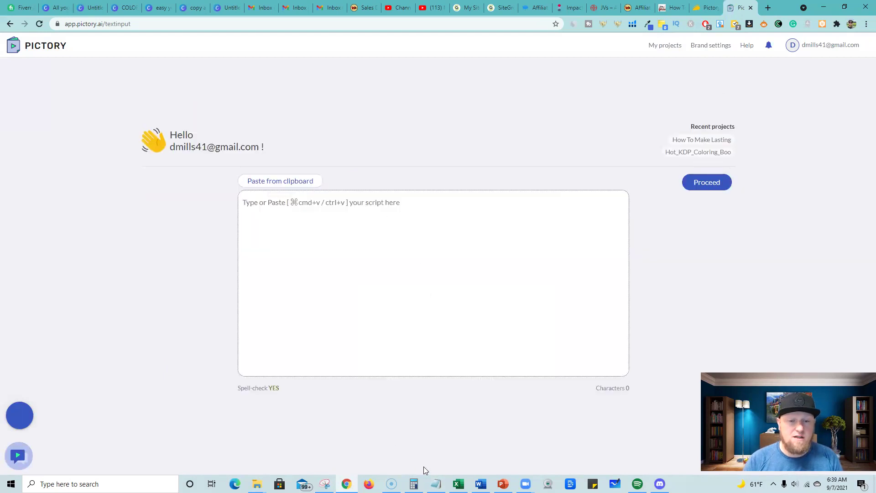
- Copy the weight-loss script from Notepad, paste it into the script box, and proceed
{"action": "left_click", "coordinate": [436, 484]}
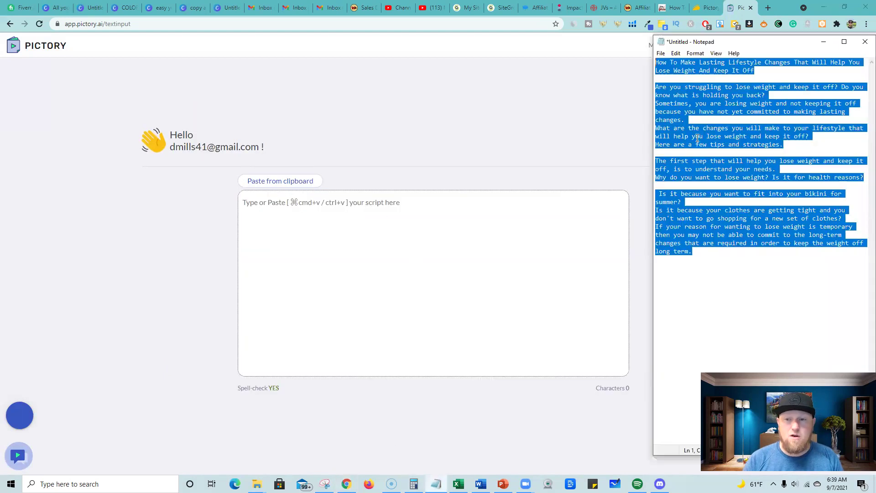
{"action": "right_click", "coordinate": [734, 136]}
{"action": "left_click", "coordinate": [692, 167]}
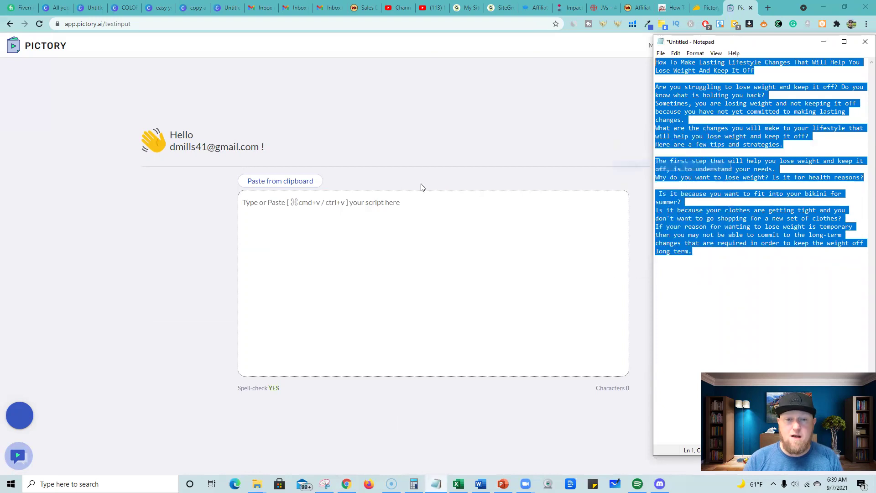
{"action": "left_click", "coordinate": [394, 202]}
{"action": "left_click", "coordinate": [394, 202]}
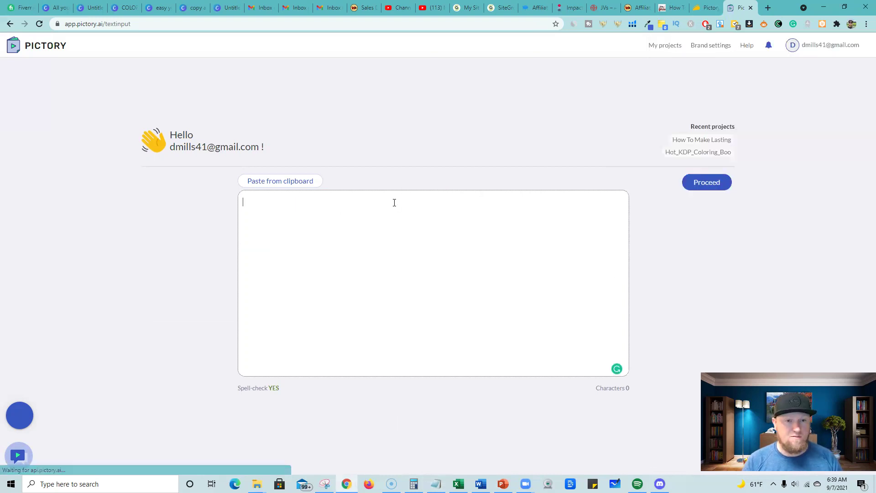
{"action": "key", "text": "ctrl+v"}
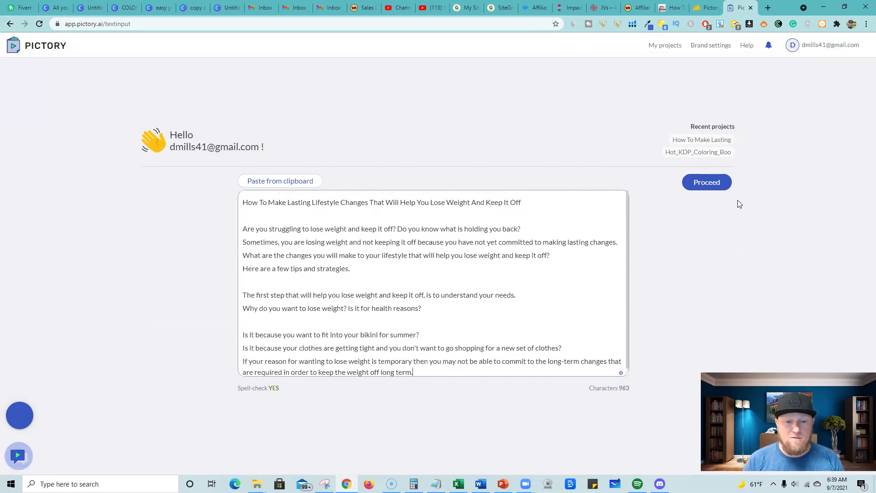
{"action": "left_click", "coordinate": [723, 192]}
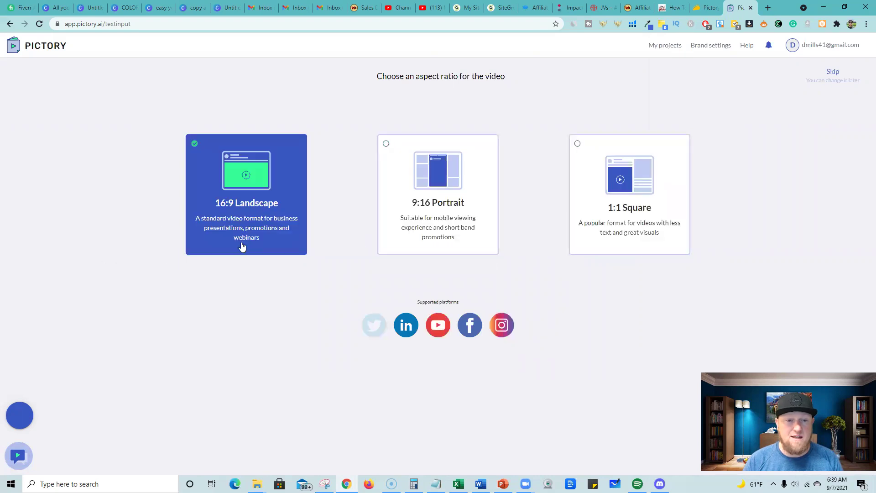
- Choose the 16:9 Landscape aspect ratio to generate the storyboard
{"action": "left_click", "coordinate": [252, 214]}
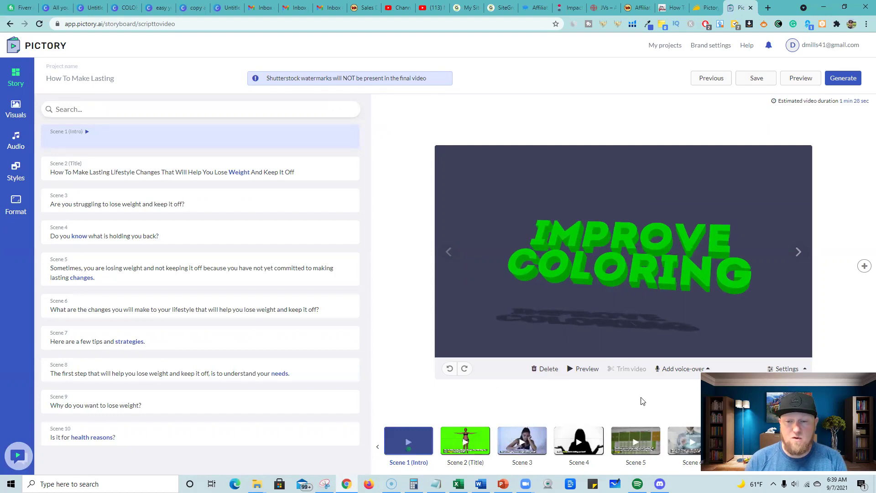
- Delete the Intro scene and the Subscribe outro scene from the storyboard
{"action": "left_click", "coordinate": [549, 370]}
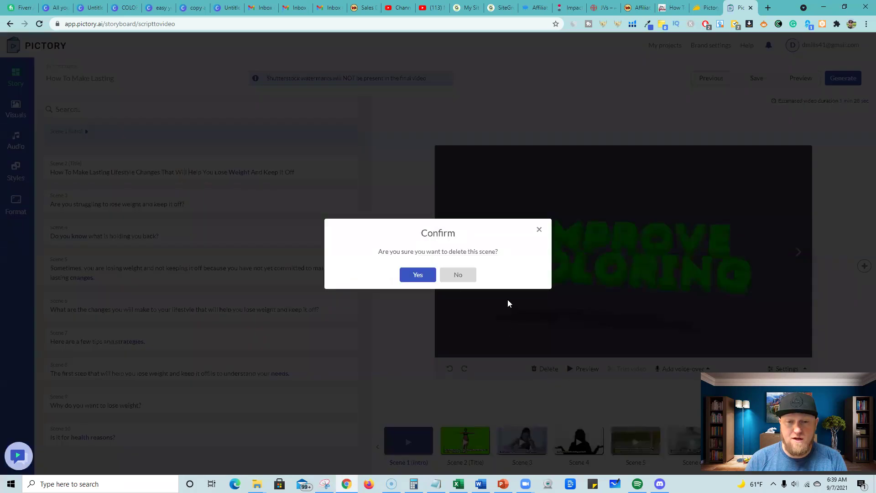
{"action": "left_click", "coordinate": [429, 276]}
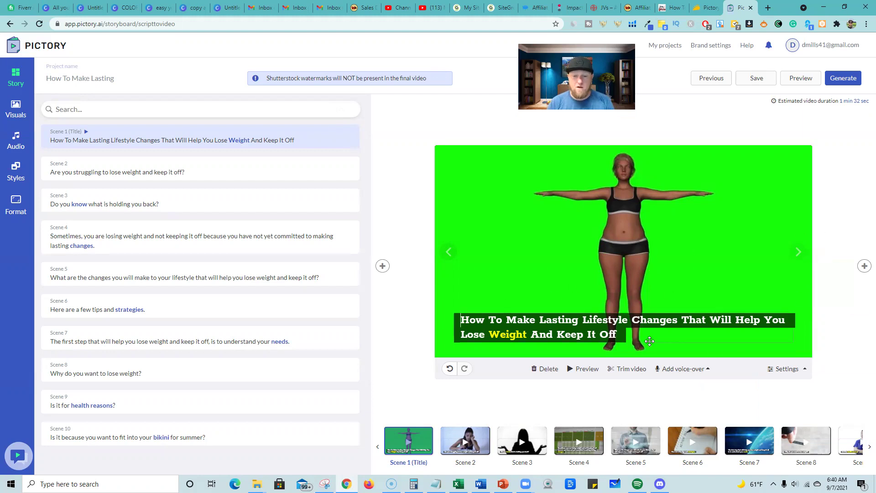
{"action": "left_click", "coordinate": [865, 452]}
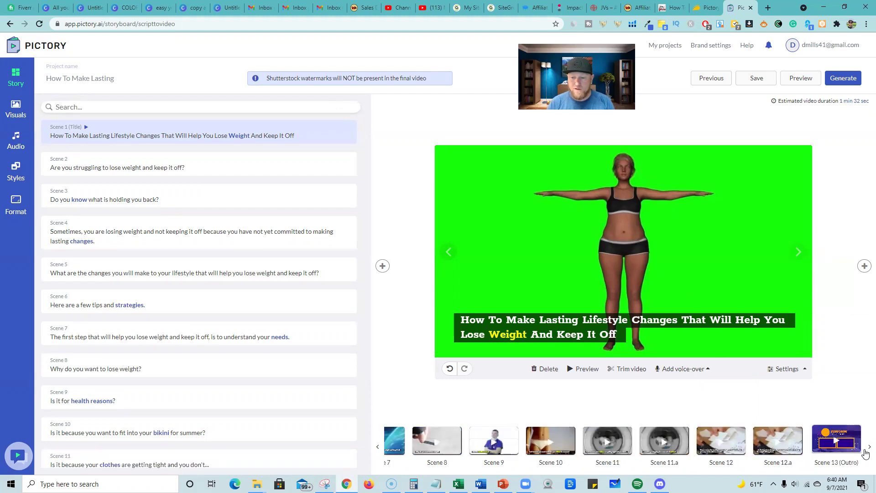
{"action": "left_click", "coordinate": [837, 441]}
{"action": "left_click", "coordinate": [546, 368]}
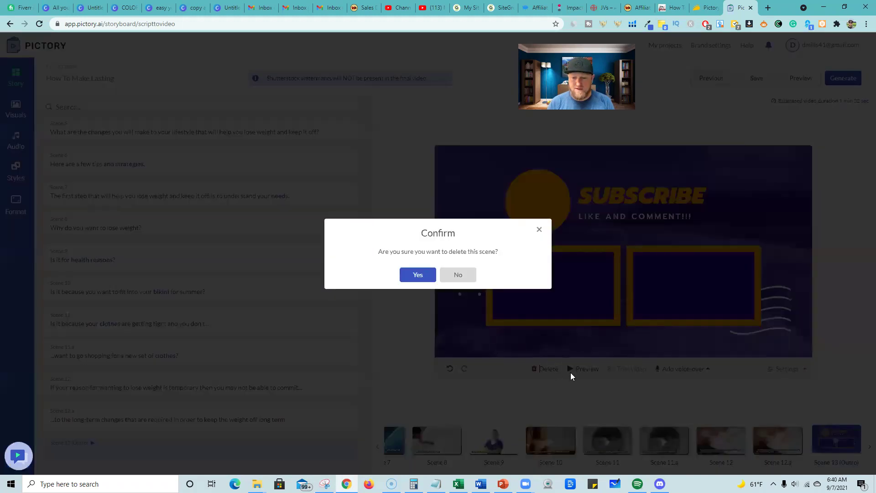
{"action": "left_click", "coordinate": [417, 275]}
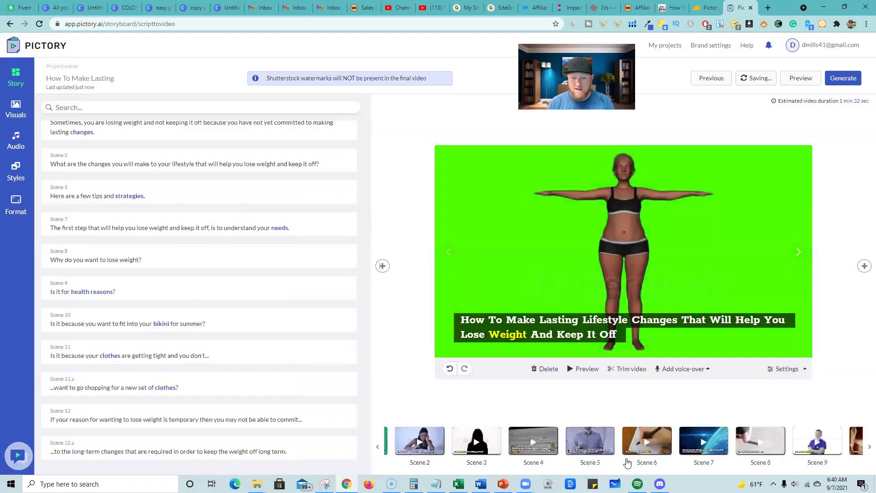
- Select Scene 11 about clothes getting tight and bring up the stock visuals library
{"action": "scroll", "coordinate": [730, 451], "scroll_direction": "right", "scroll_amount": 4}
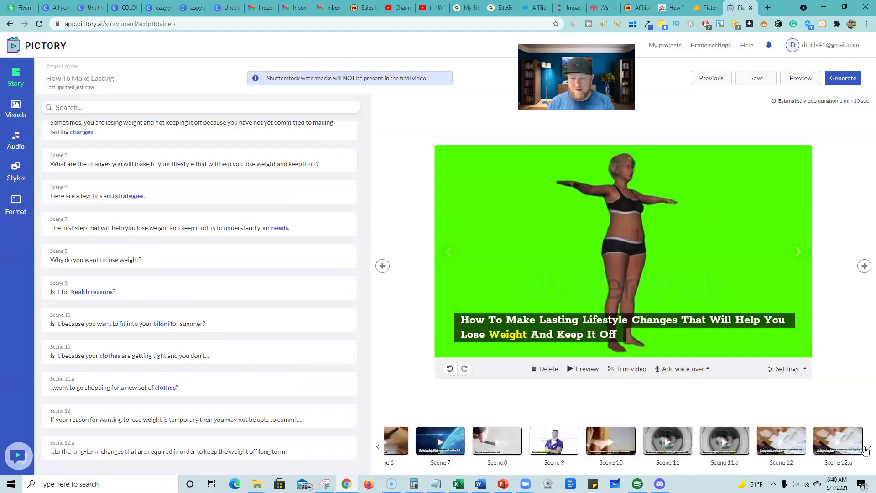
{"action": "left_click", "coordinate": [680, 443]}
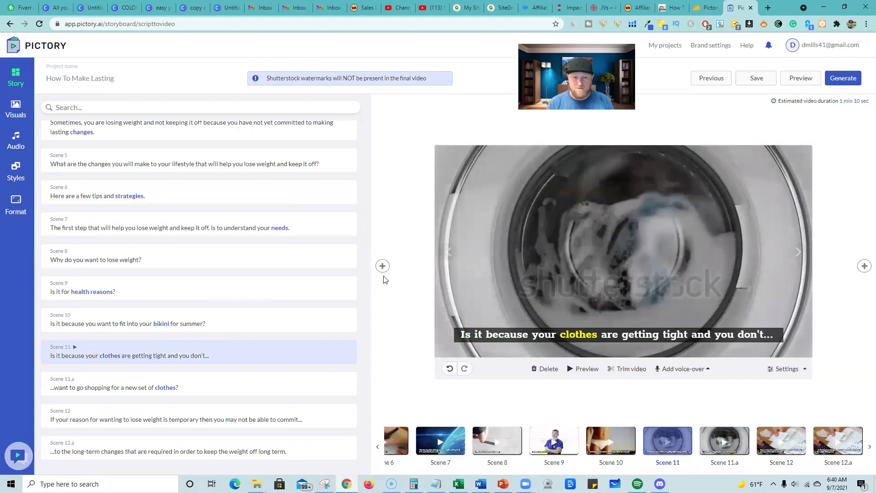
{"action": "left_click", "coordinate": [16, 110]}
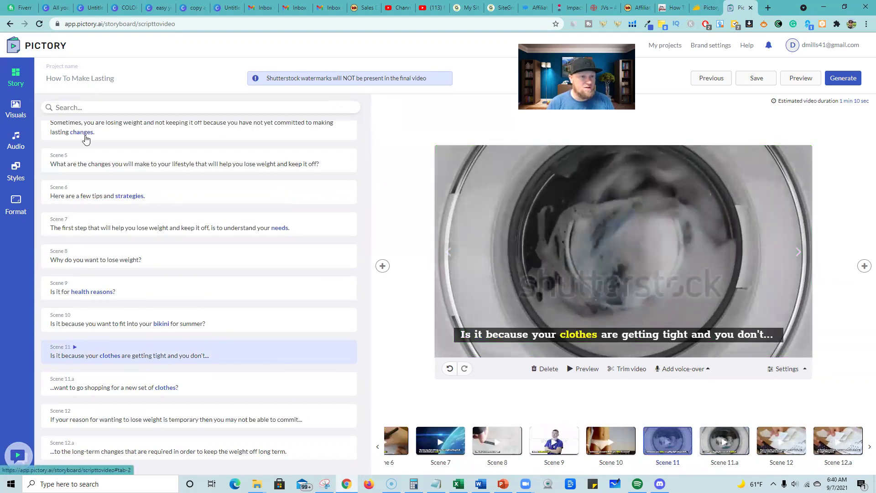
- Search stock visuals for 'lose weight' and apply the belly-over-jeans clip to Scene 11
{"action": "type", "text": "lose w"}
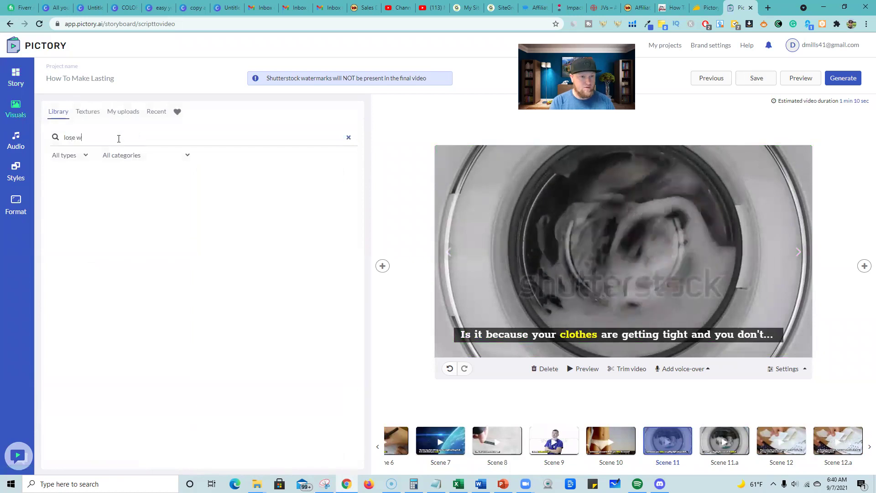
{"action": "type", "text": "eight"}
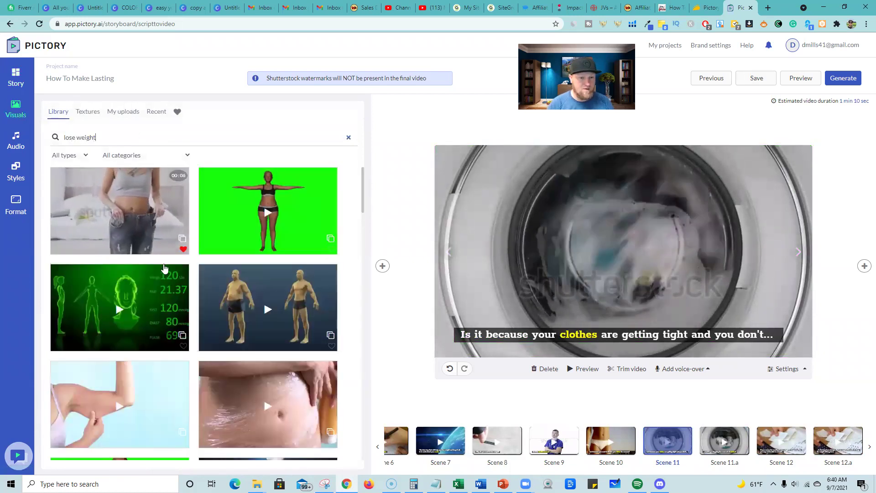
{"action": "scroll", "coordinate": [207, 346], "scroll_direction": "down", "scroll_amount": 10}
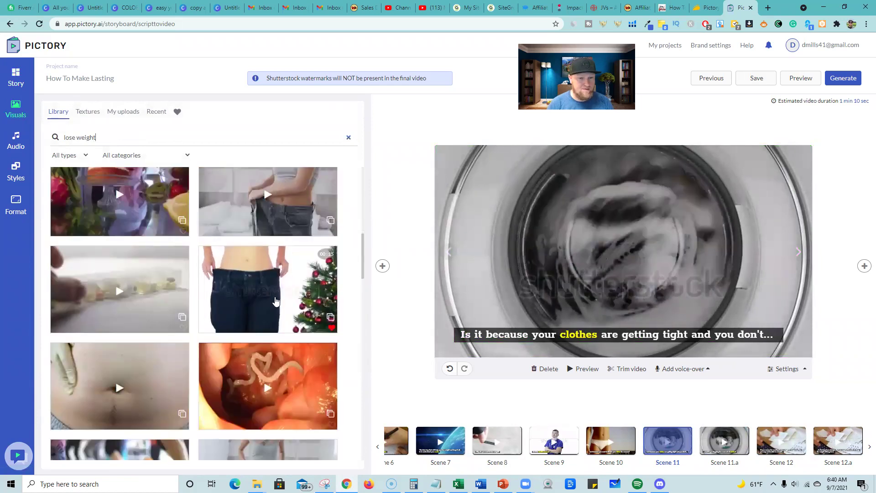
{"action": "scroll", "coordinate": [267, 296], "scroll_direction": "down", "scroll_amount": 4}
{"action": "left_click", "coordinate": [267, 315]}
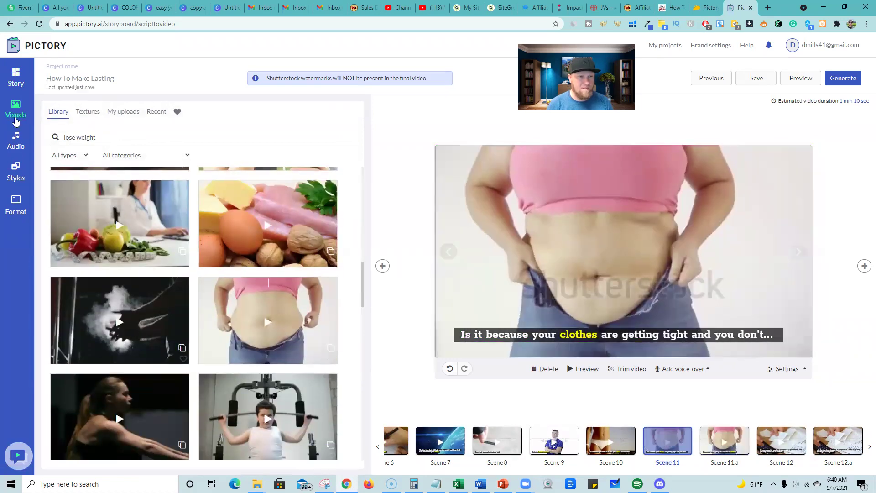
- Scroll back and select the Scene 1 title scene
{"action": "scroll", "coordinate": [320, 187], "scroll_direction": "up", "scroll_amount": 2}
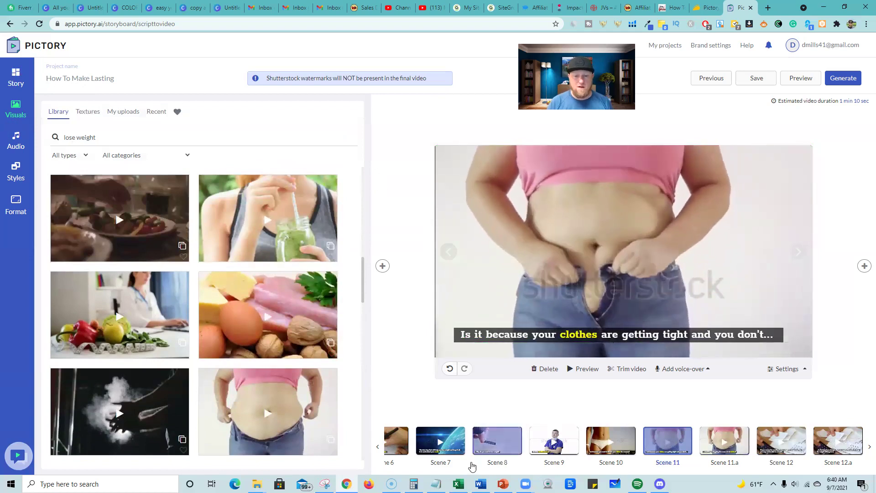
{"action": "left_click", "coordinate": [377, 446]}
{"action": "left_click", "coordinate": [408, 440]}
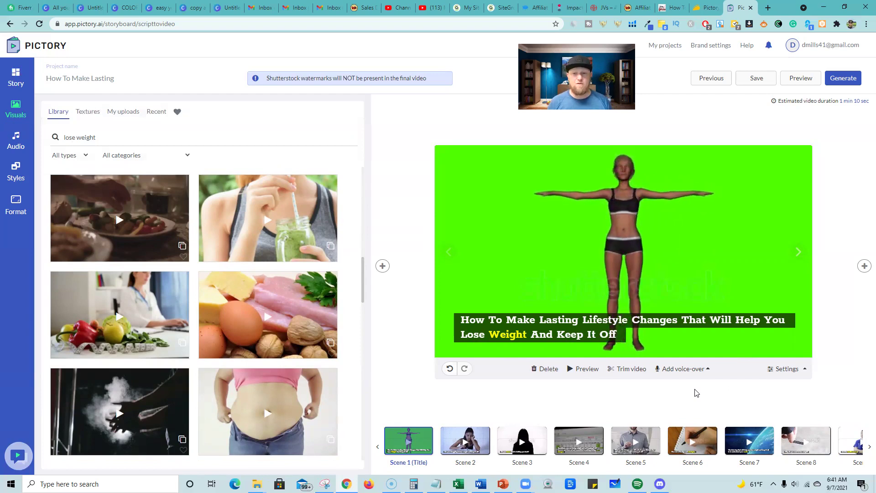
- Bring up the Audio > My uploads > Voice-over area via the voice-over options
{"action": "left_click", "coordinate": [694, 371]}
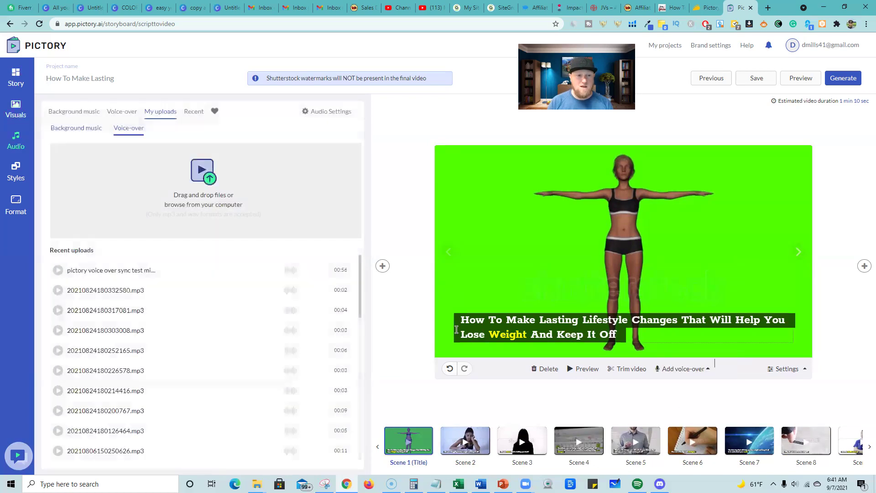
- Upload 'pictory voice over sync test mic audio.wav' from Downloads as a voice-over
{"action": "left_click", "coordinate": [216, 184]}
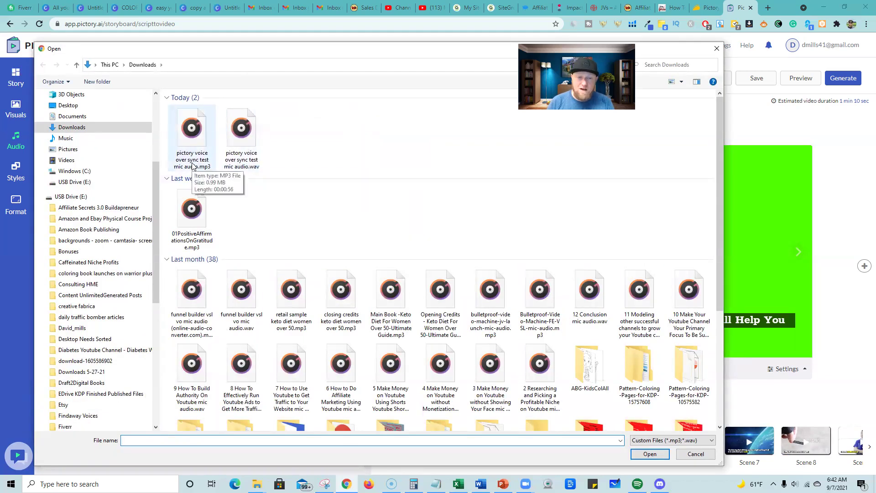
{"action": "left_click", "coordinate": [255, 154]}
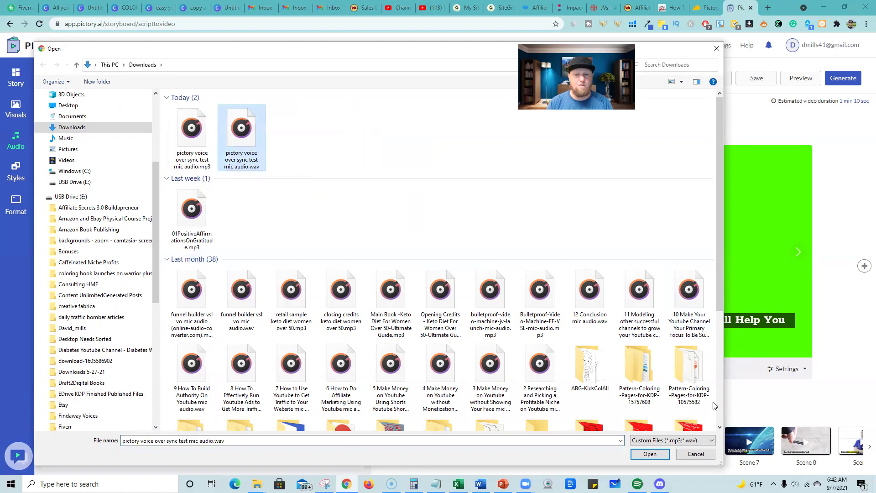
{"action": "left_click", "coordinate": [649, 454]}
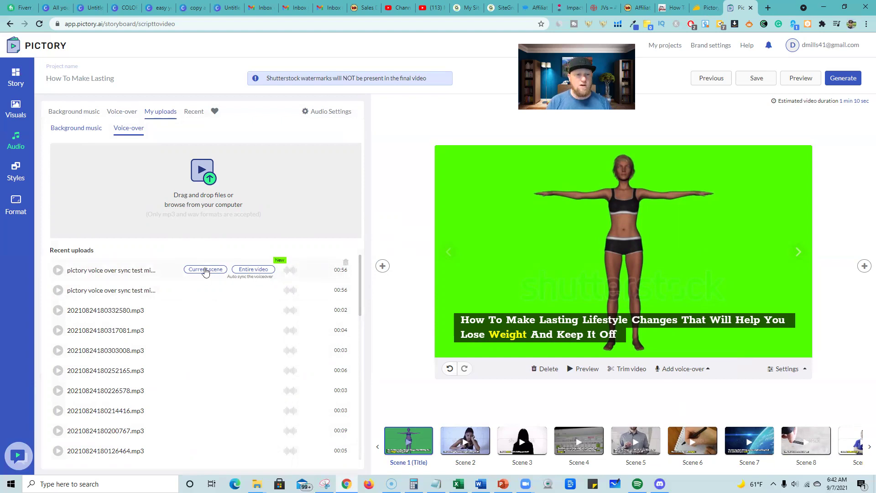
- Auto-sync the uploaded voice-over to the entire video and watch the preview
{"action": "left_click", "coordinate": [254, 270]}
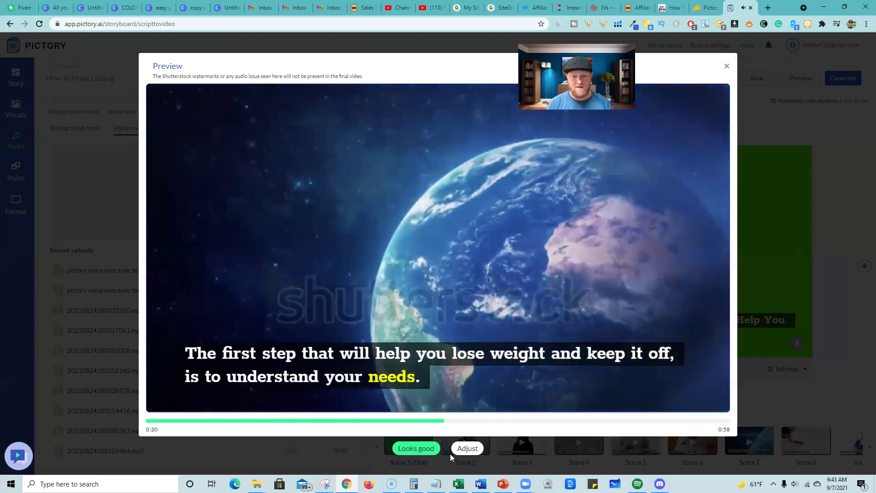
- Open the per-scene voice-over waveform editor from the preview
{"action": "left_click", "coordinate": [469, 449]}
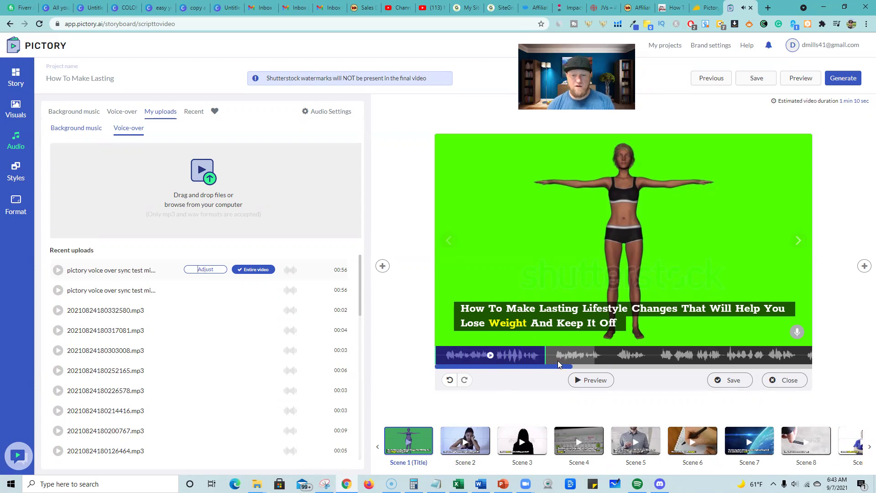
- Return to the Story scene list and check Scene 2's voice-over timing
{"action": "left_click", "coordinate": [15, 82]}
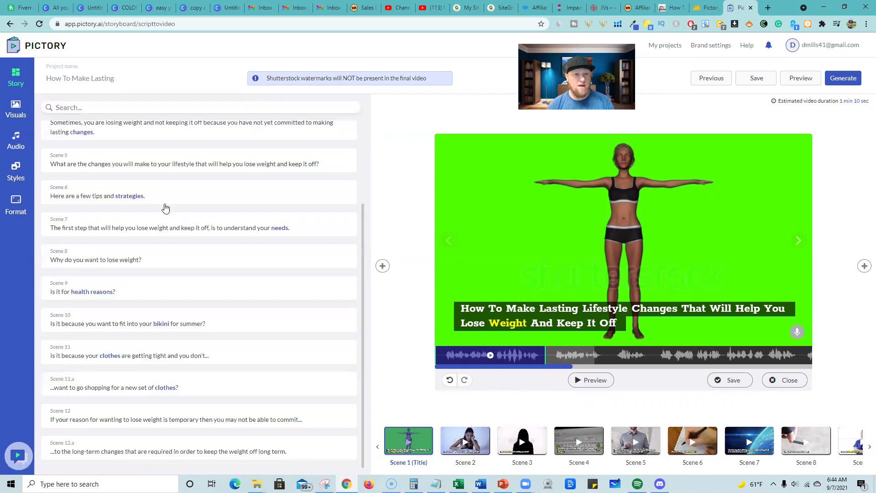
{"action": "scroll", "coordinate": [165, 208], "scroll_direction": "up", "scroll_amount": 3}
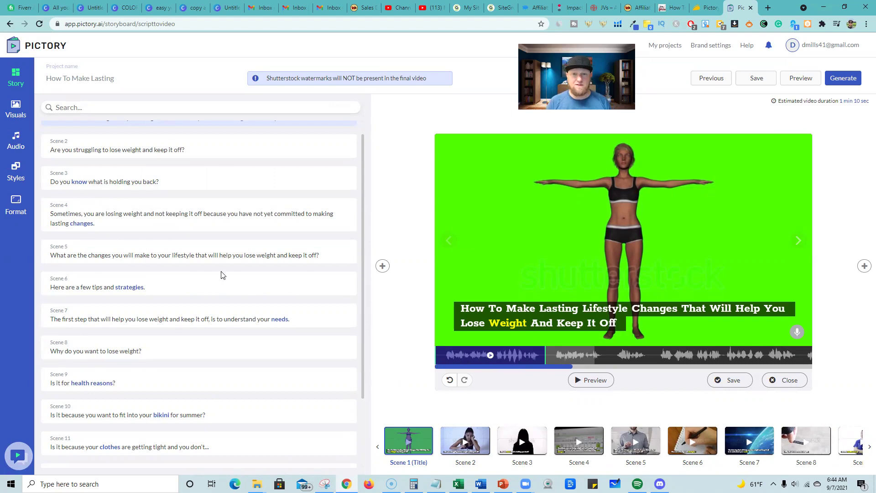
{"action": "scroll", "coordinate": [222, 274], "scroll_direction": "up", "scroll_amount": 1}
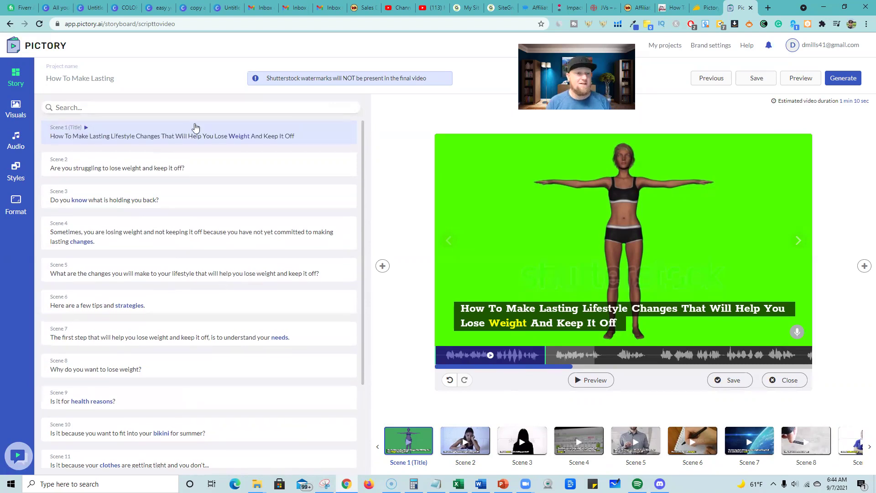
{"action": "left_click", "coordinate": [175, 168]}
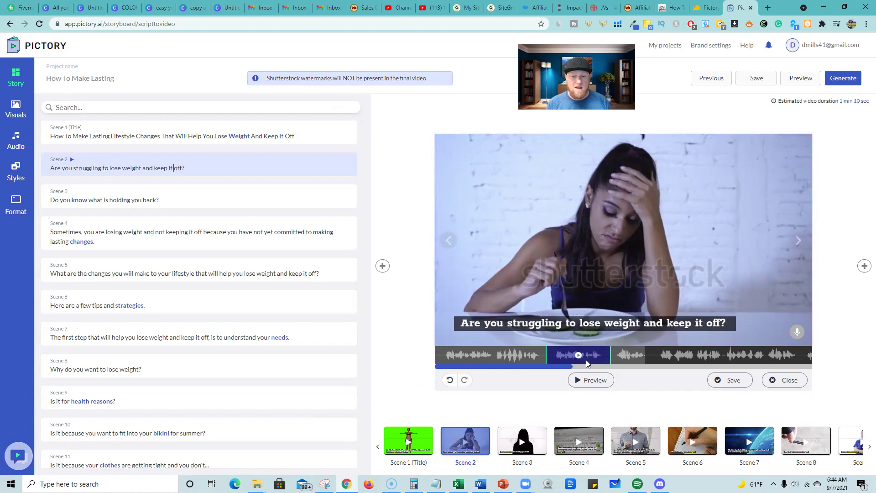
- Extend the voice-over sections of Scenes 3 and 4 to end slightly later
{"action": "left_click", "coordinate": [169, 204]}
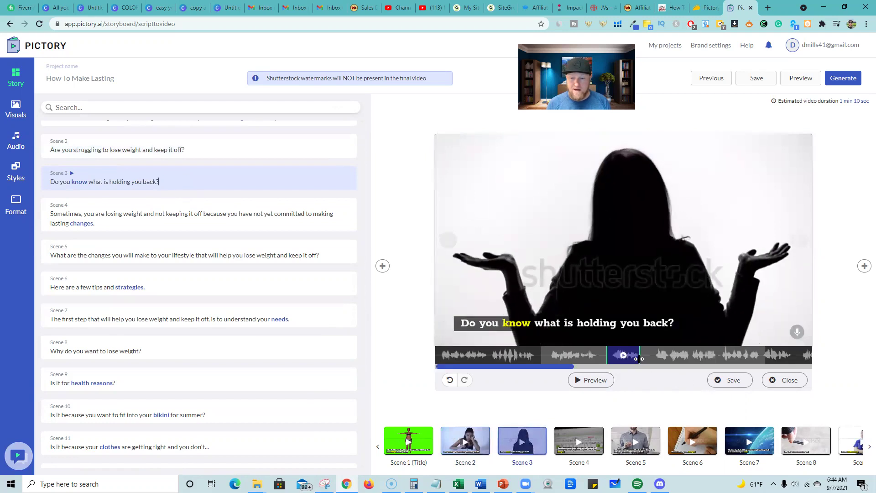
{"action": "left_click_drag", "start_coordinate": [639, 360], "coordinate": [646, 361]}
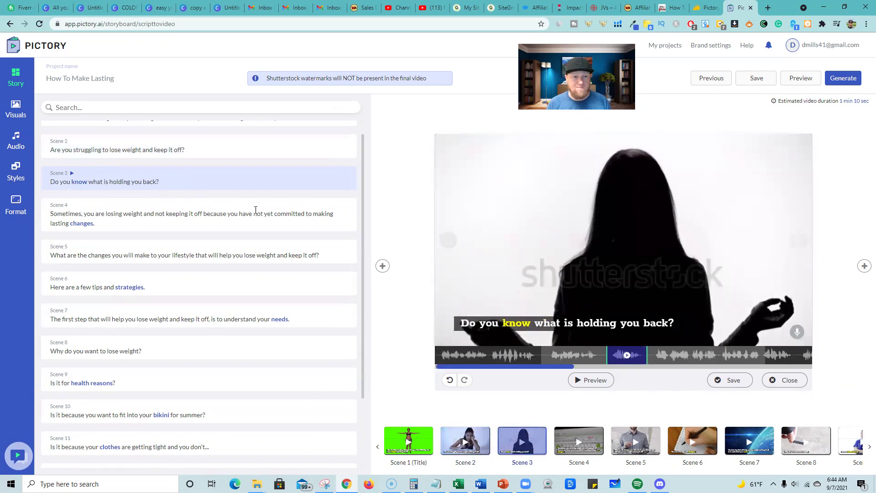
{"action": "left_click", "coordinate": [143, 215]}
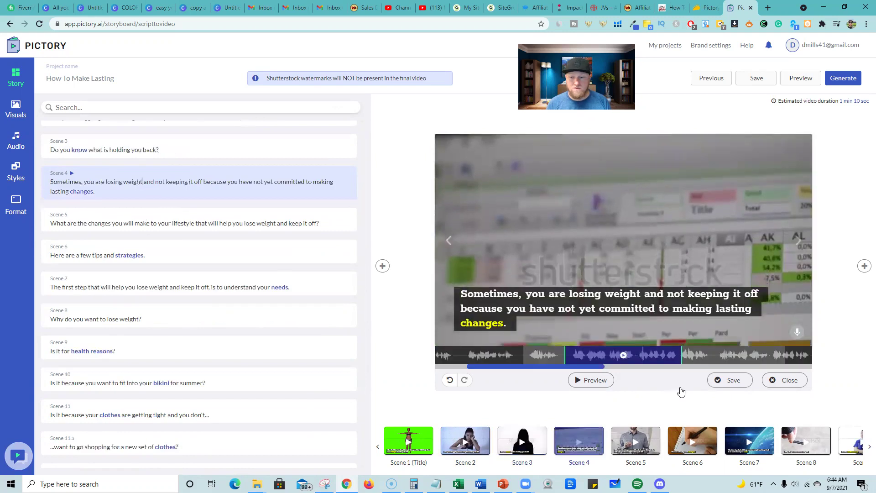
{"action": "left_click_drag", "start_coordinate": [706, 360], "coordinate": [713, 360]}
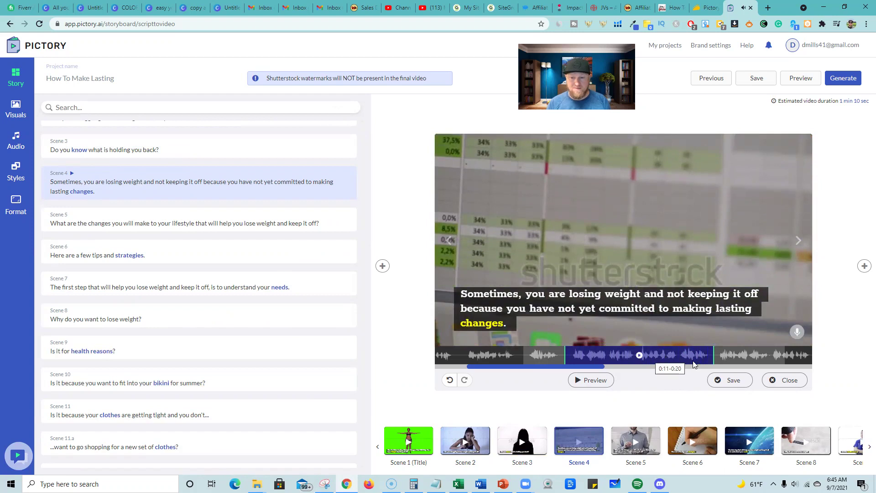
- After checking Scene 5, lengthen the voice-over sections of Scenes 6, 7 and 8
{"action": "left_click", "coordinate": [159, 221]}
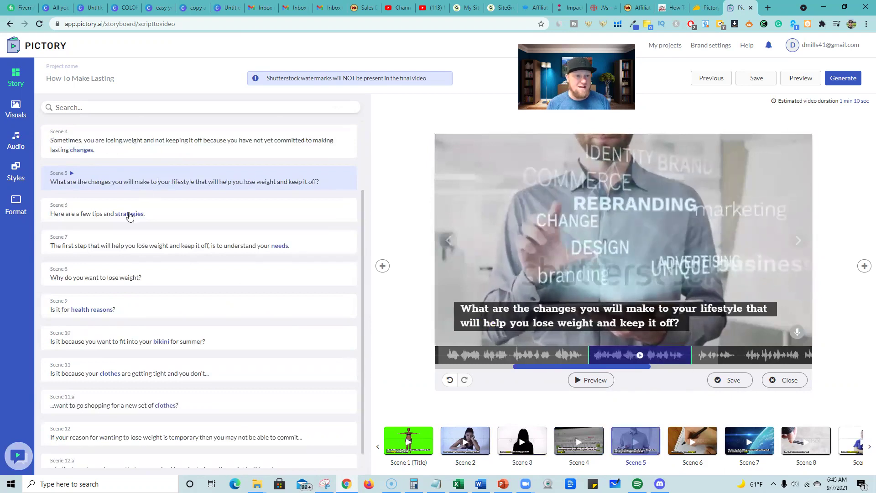
{"action": "left_click", "coordinate": [107, 214]}
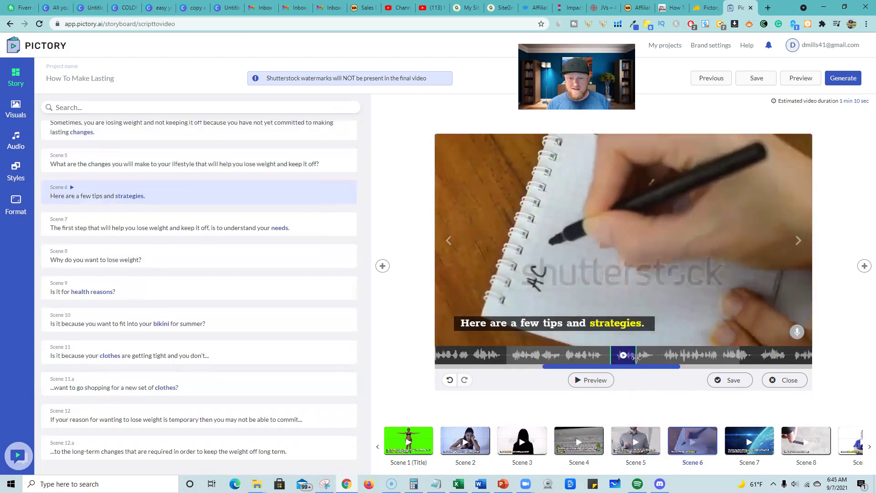
{"action": "left_click_drag", "start_coordinate": [636, 360], "coordinate": [660, 361]}
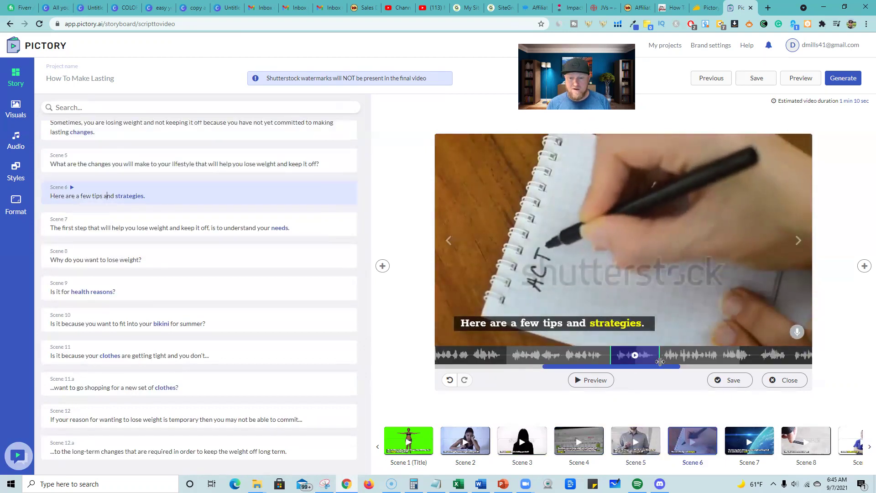
{"action": "left_click", "coordinate": [200, 228]}
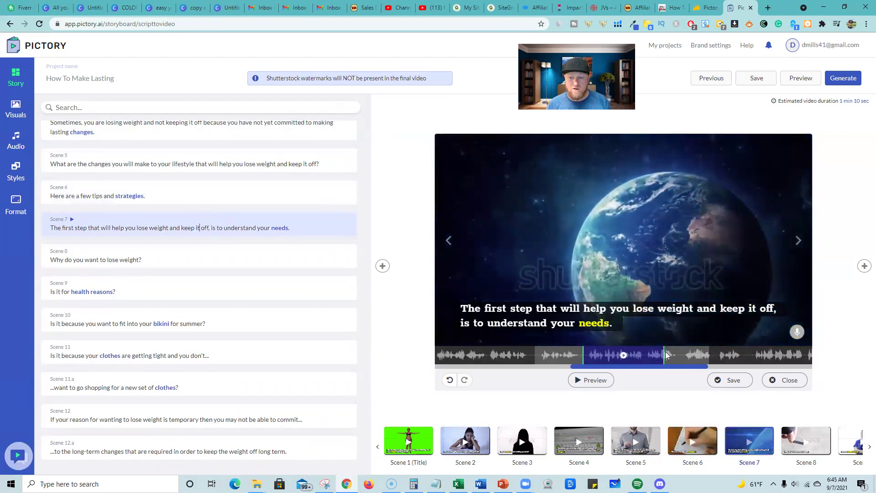
{"action": "left_click_drag", "start_coordinate": [665, 353], "coordinate": [680, 354]}
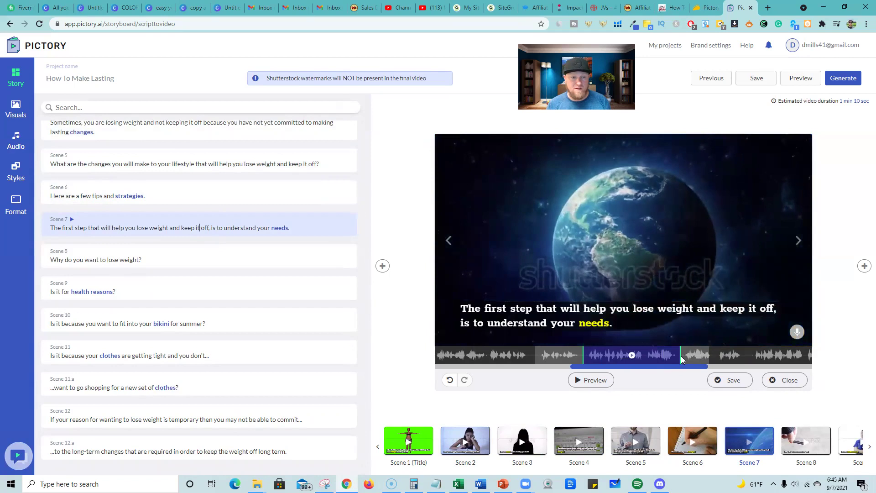
{"action": "left_click", "coordinate": [383, 266]}
{"action": "left_click", "coordinate": [186, 255]}
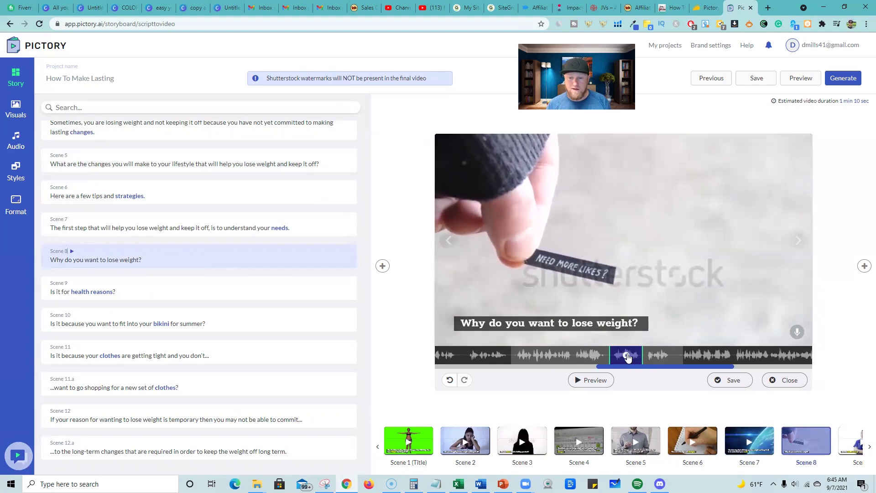
{"action": "left_click_drag", "start_coordinate": [637, 355], "coordinate": [659, 357]}
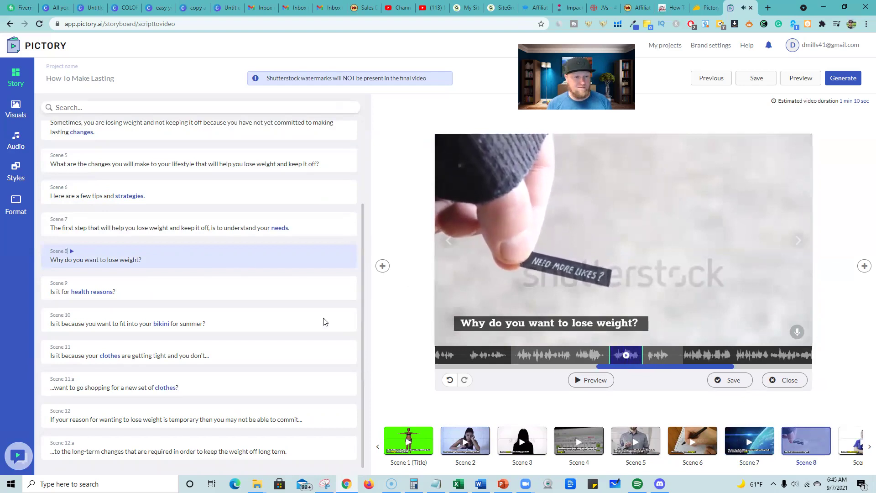
- Shorten the voice-over sections of Scenes 9 and 10 to end earlier
{"action": "left_click", "coordinate": [182, 291]}
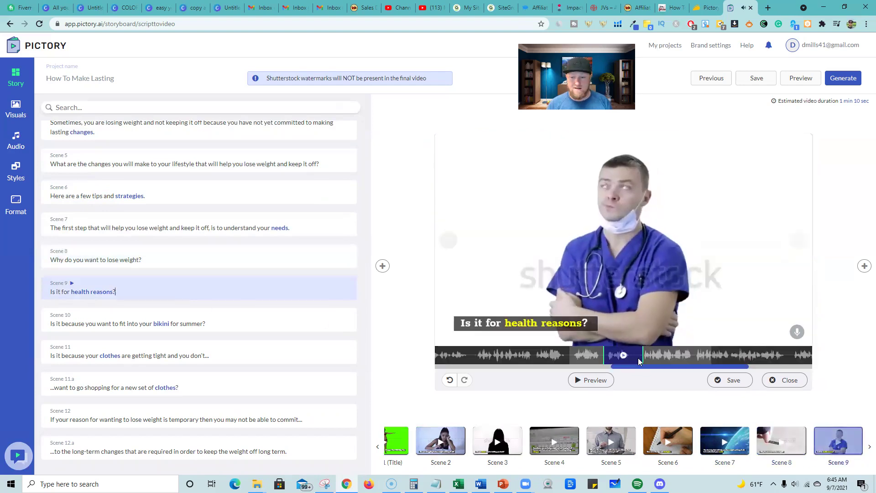
{"action": "left_click_drag", "start_coordinate": [642, 360], "coordinate": [636, 360]}
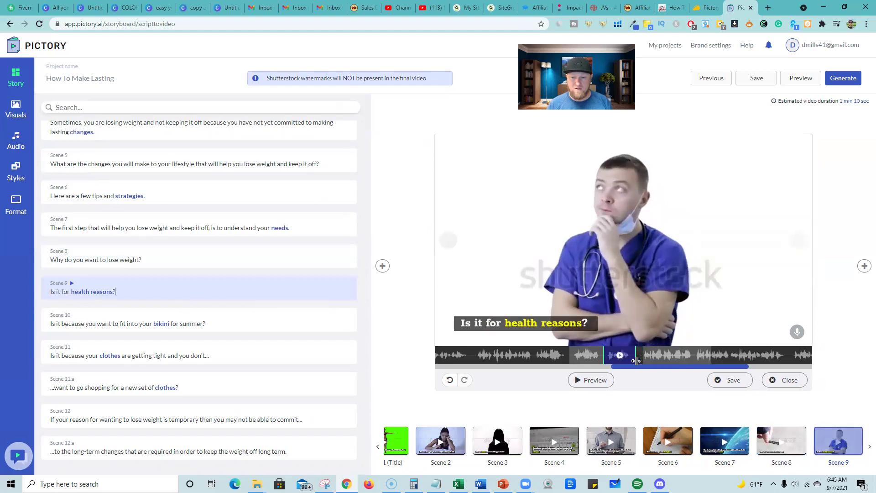
{"action": "left_click", "coordinate": [232, 326]}
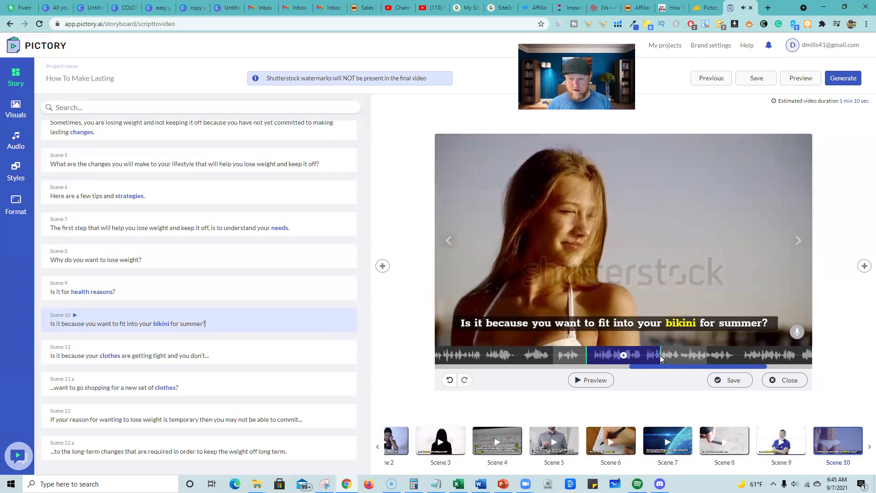
{"action": "left_click_drag", "start_coordinate": [660, 359], "coordinate": [644, 361]}
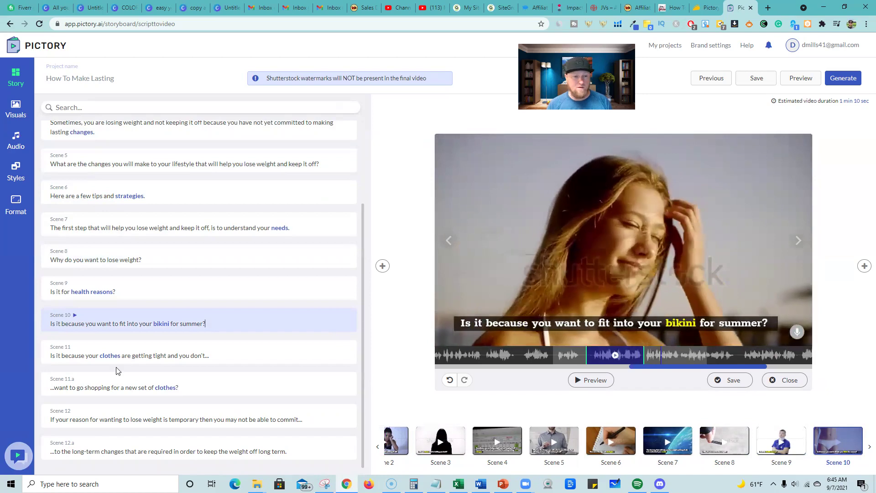
- On Scene 11, pull the end of Scene 11.a's voice-over selection earlier so the audio stops sooner
{"action": "left_click", "coordinate": [165, 357]}
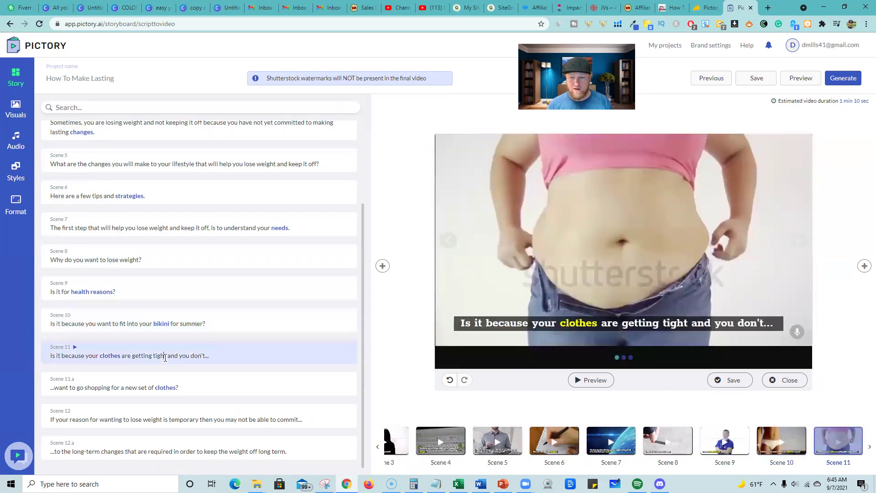
{"action": "mouse_move", "coordinate": [645, 360]}
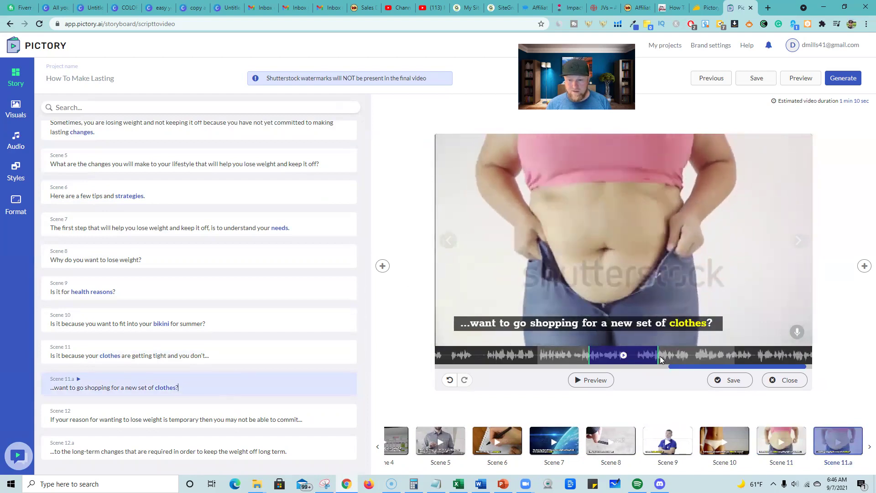
{"action": "left_click_drag", "start_coordinate": [659, 361], "coordinate": [631, 365]}
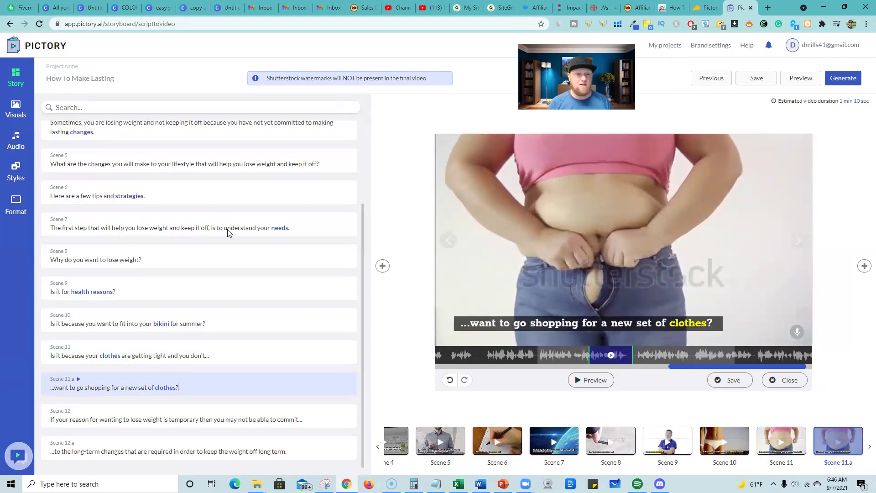
{"action": "left_click", "coordinate": [225, 194]}
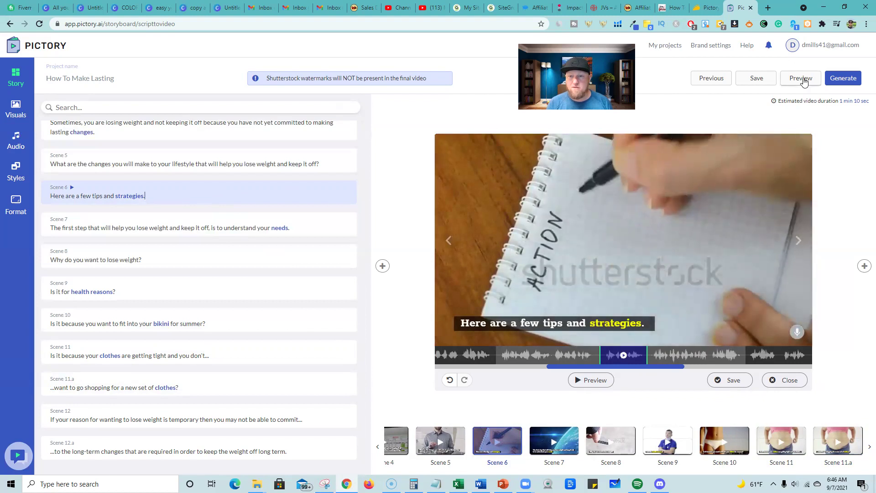
{"action": "left_click", "coordinate": [801, 79]}
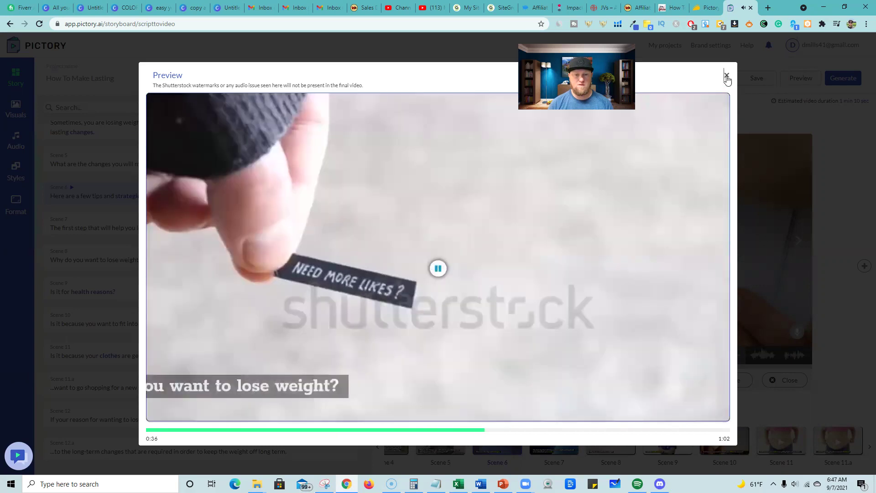
{"action": "left_click", "coordinate": [727, 76]}
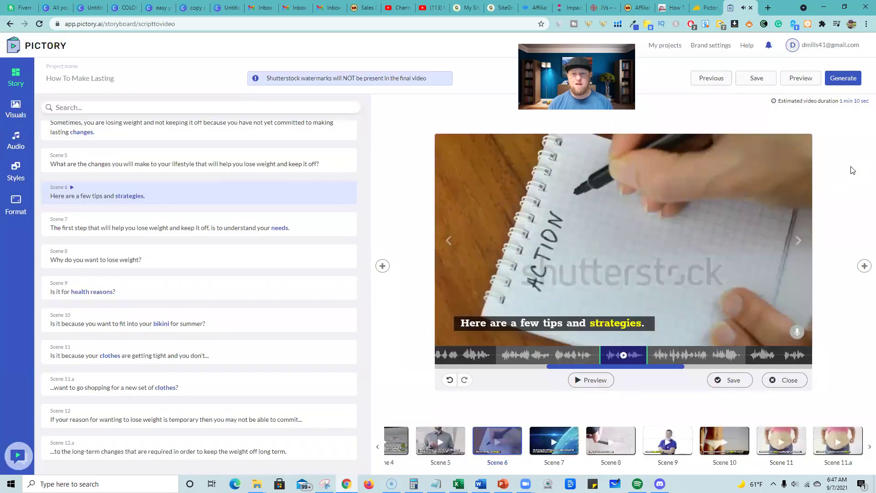